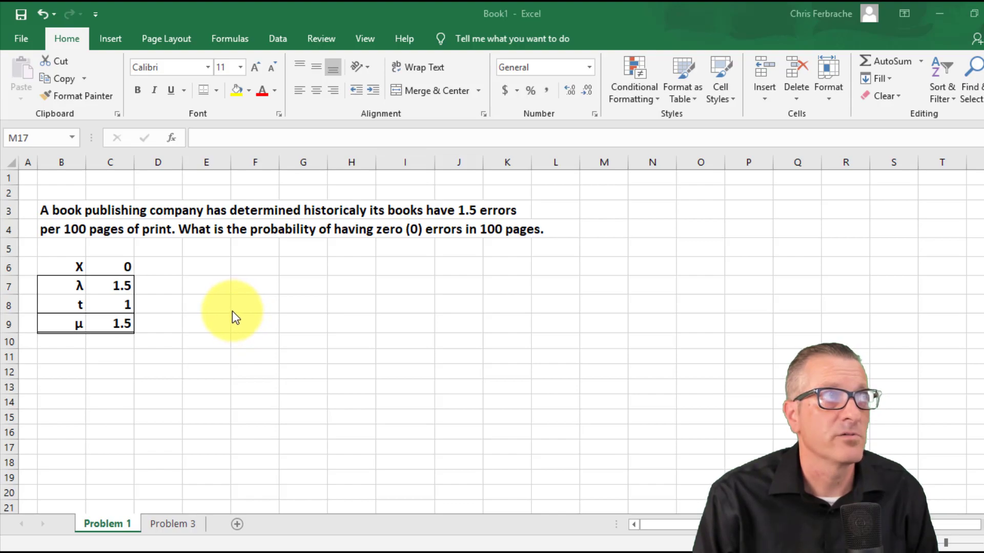
Insert POISSON.DIST into M17 from the Formulas tab's Statistical function list.
left_click(231, 37)
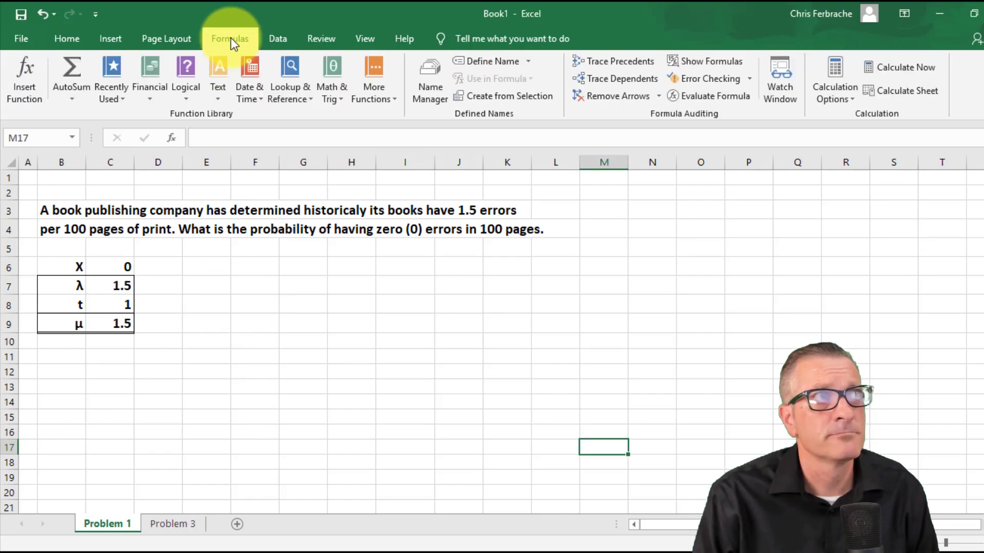
left_click(395, 103)
mouse_move(393, 114)
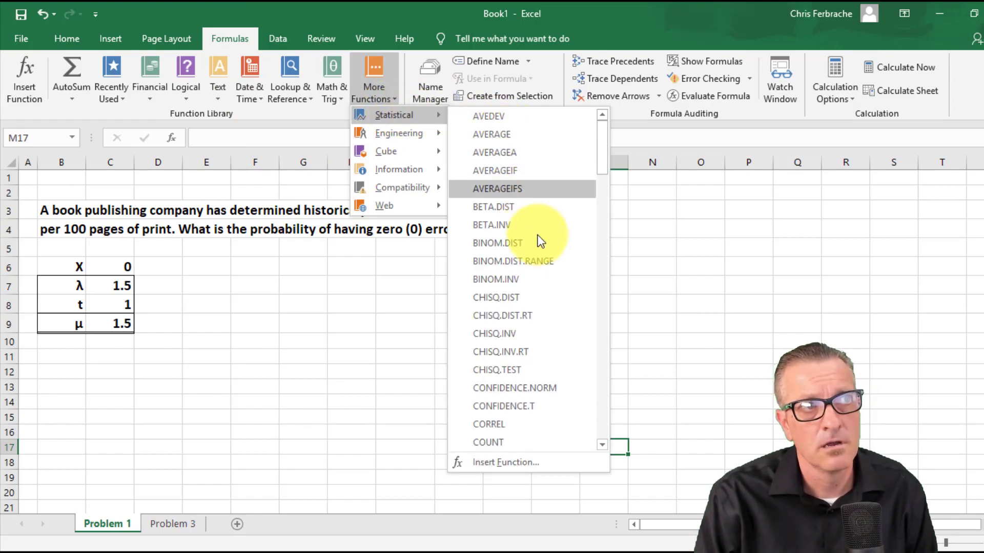
scroll(530, 266, "down", 2)
scroll(530, 266, "down", 3)
scroll(529, 267, "down", 2)
scroll(530, 267, "down", 2)
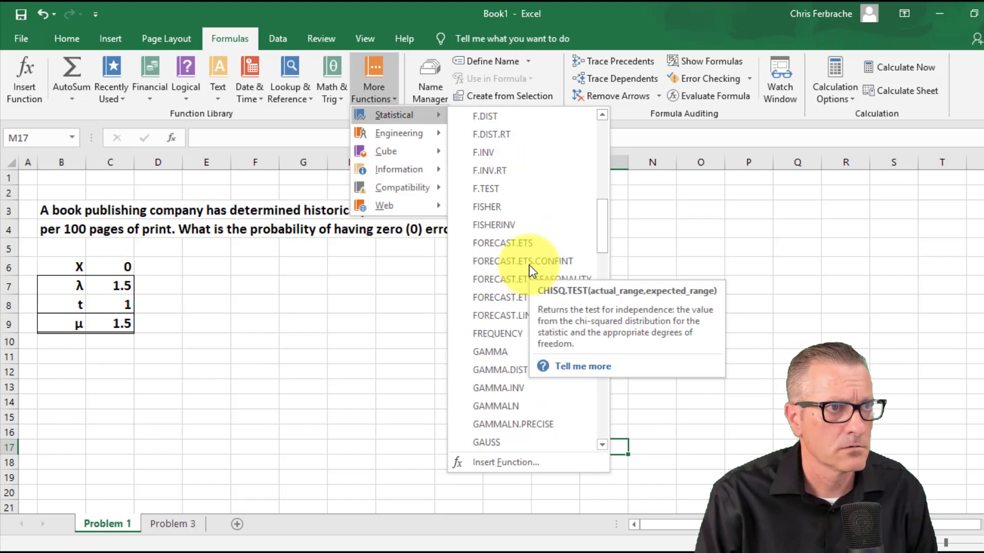
scroll(514, 279, "down", 3)
scroll(515, 279, "down", 2)
scroll(515, 278, "down", 1)
scroll(514, 279, "down", 1)
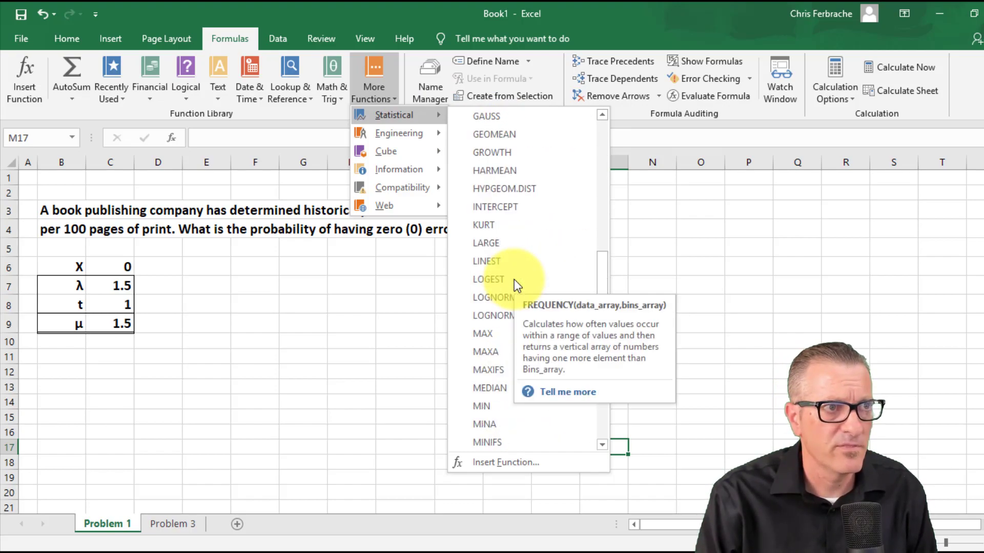
scroll(514, 280, "down", 1)
scroll(514, 281, "down", 1)
scroll(514, 280, "down", 1)
scroll(514, 280, "down", 1)
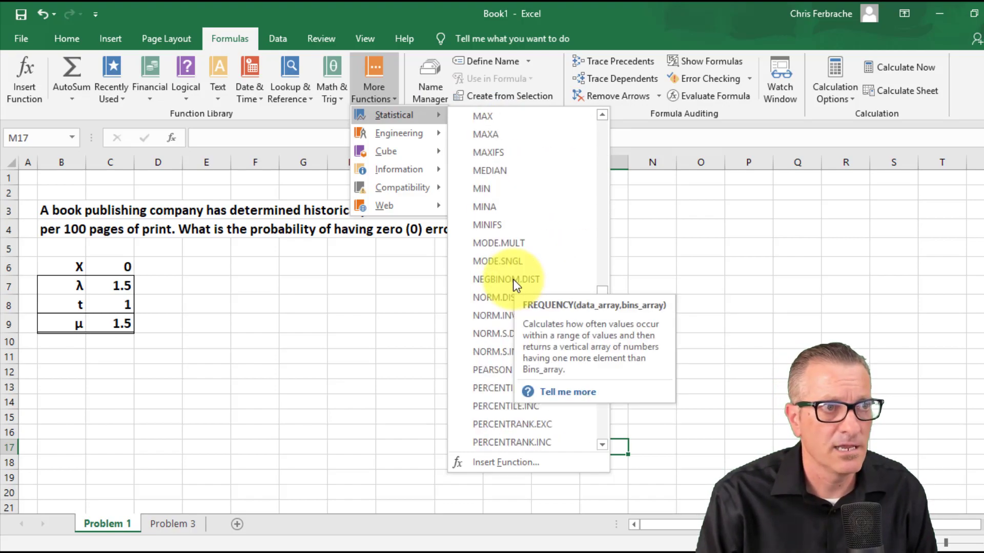
scroll(467, 320, "down", 1)
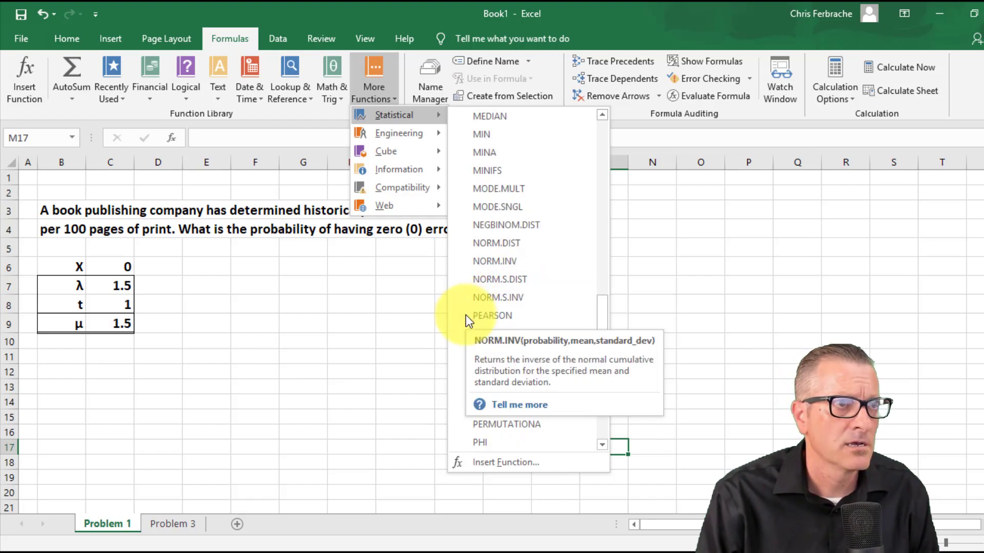
scroll(466, 320, "down", 1)
scroll(481, 323, "down", 1)
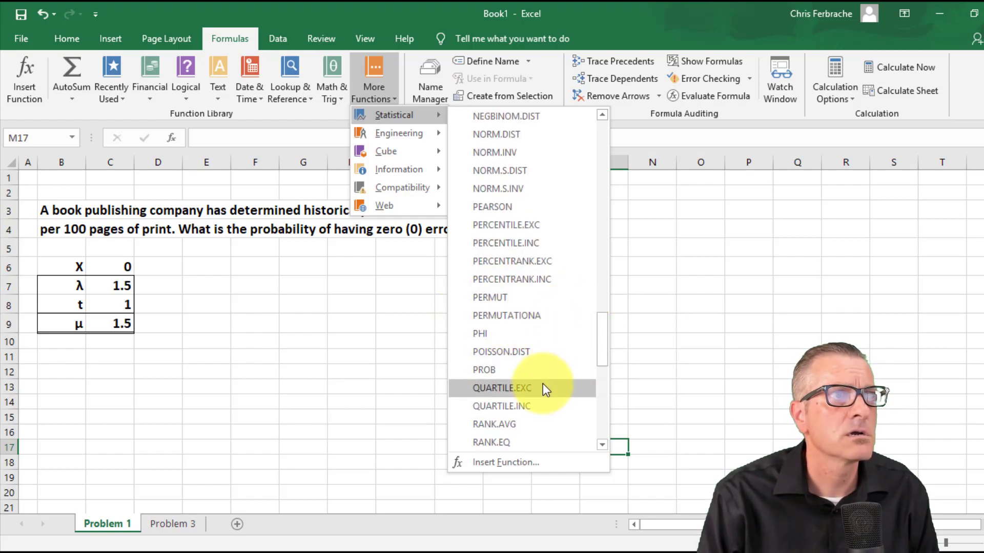
mouse_move(501, 351)
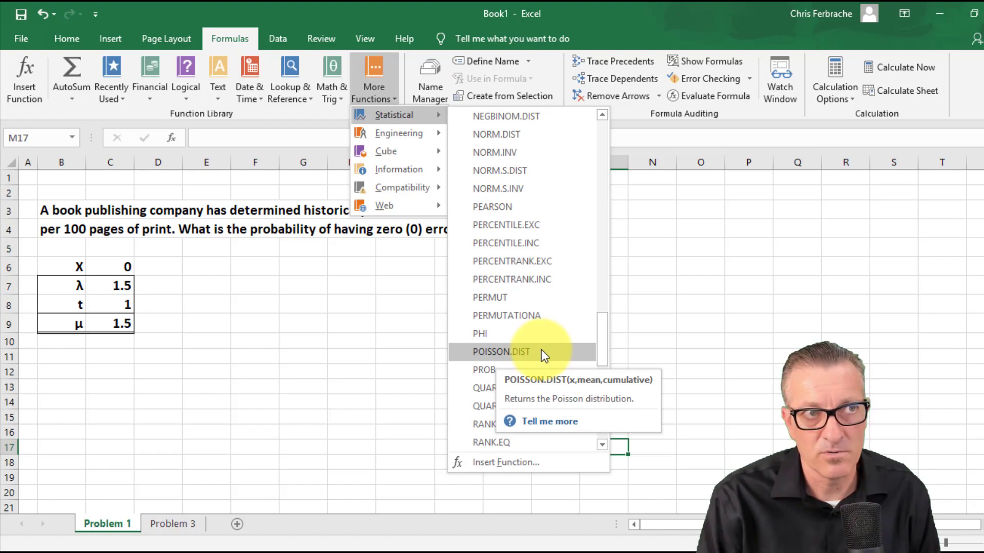
left_click(541, 353)
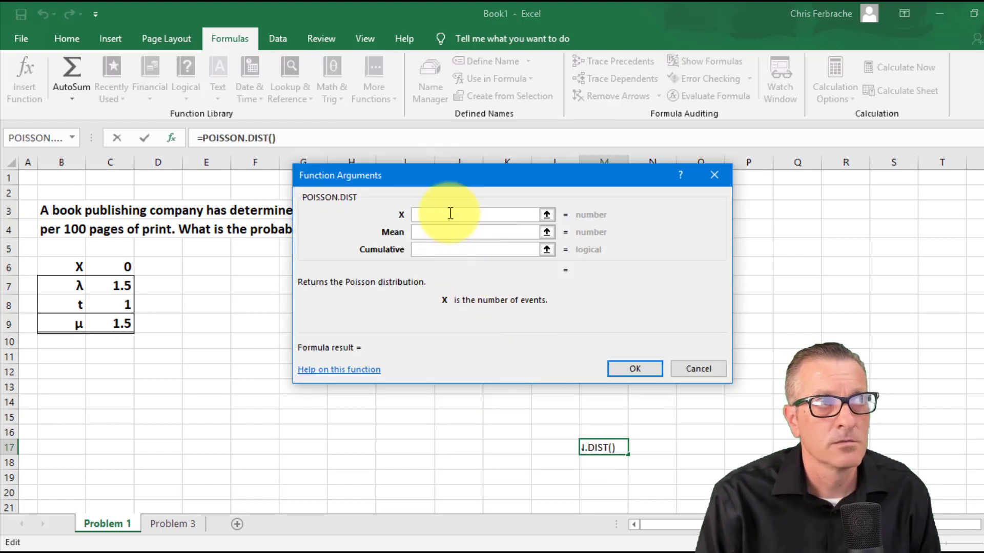
Set the POISSON.DIST X argument to cell C6.
left_click_drag(447, 176, 417, 189)
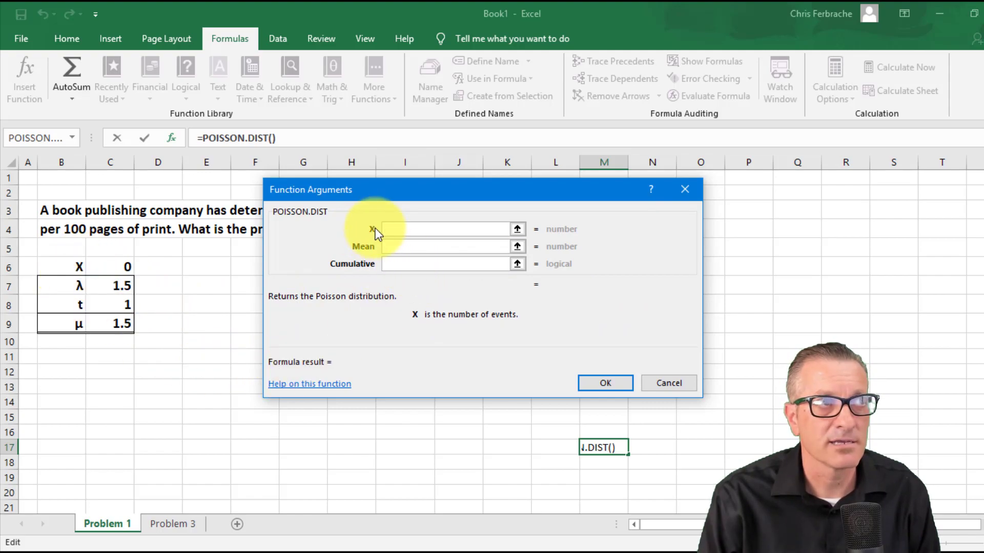
left_click(518, 230)
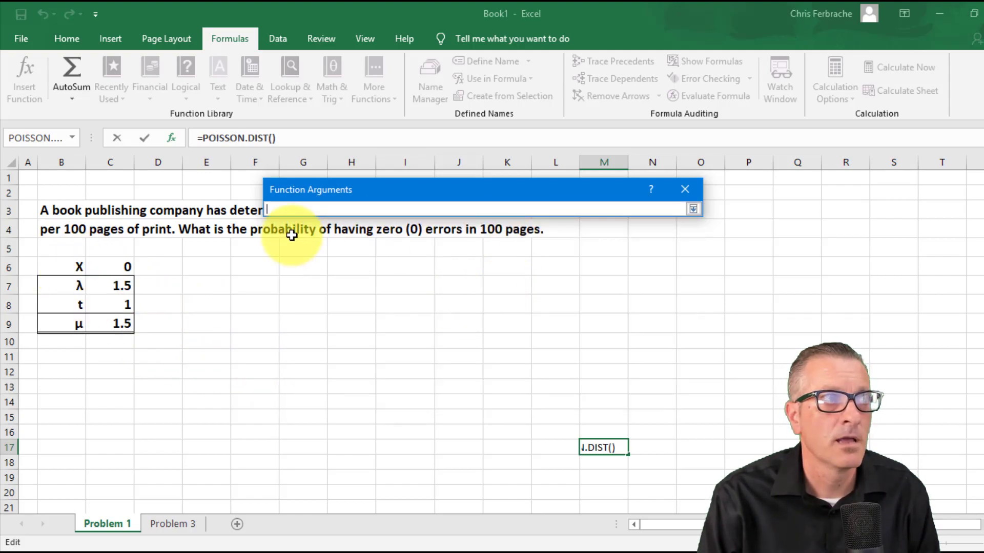
left_click(122, 265)
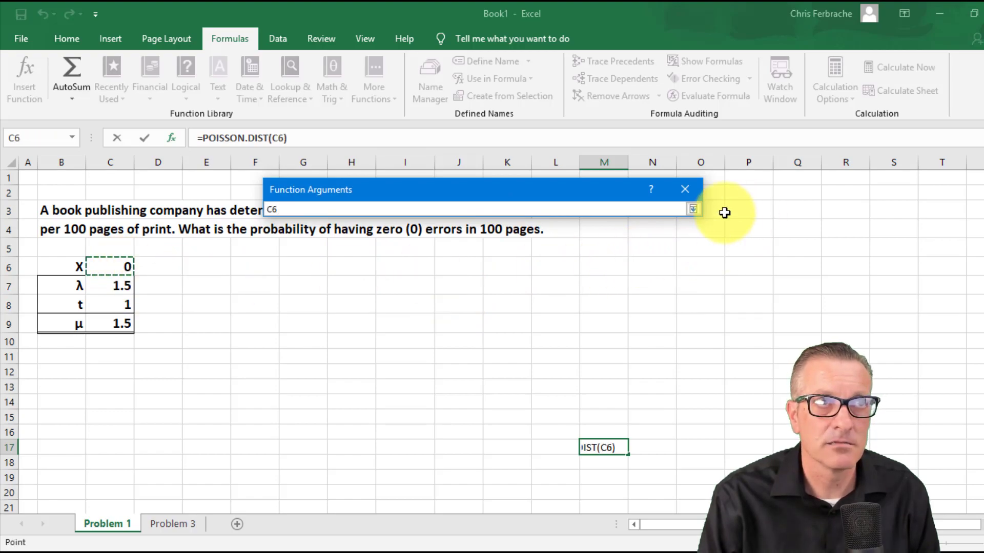
left_click(693, 209)
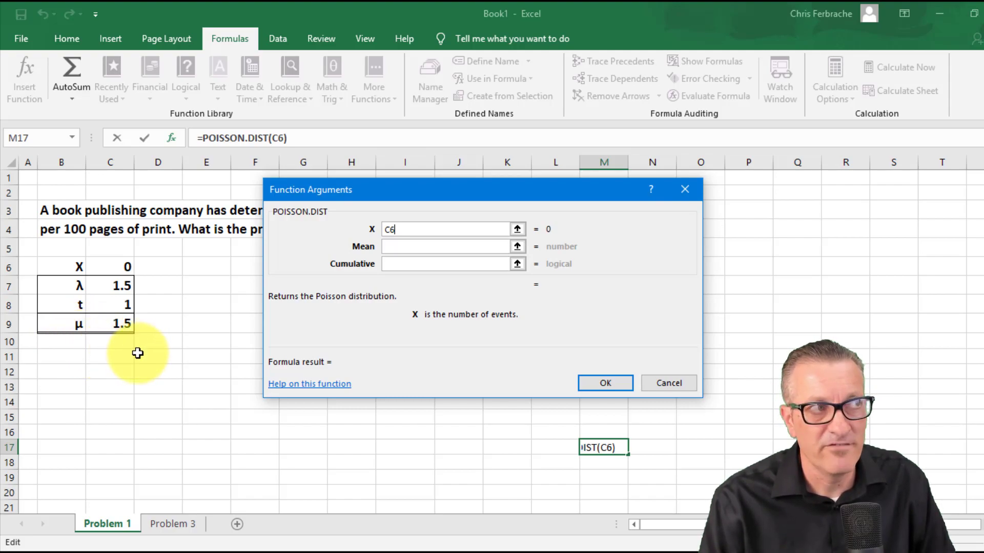
Set the Mean argument to cell C9 (1.5).
left_click(517, 247)
left_click(123, 325)
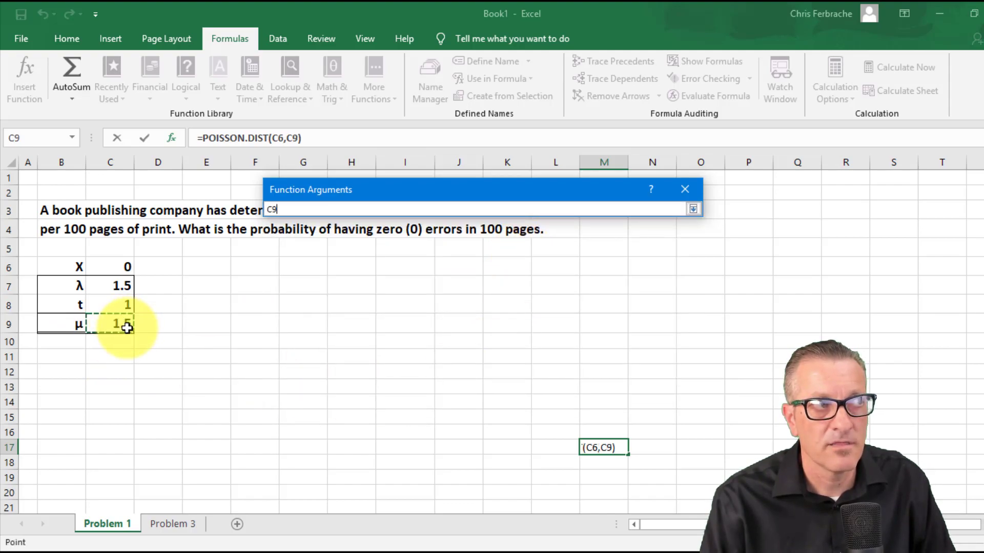
left_click(692, 209)
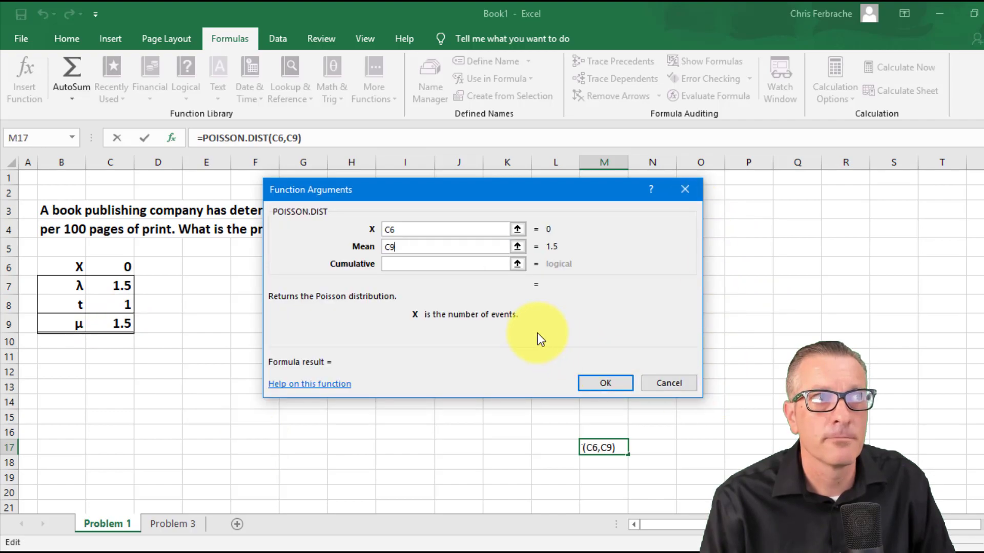
Enter false as the Cumulative argument of the M17 POISSON.DIST formula.
left_click(394, 269)
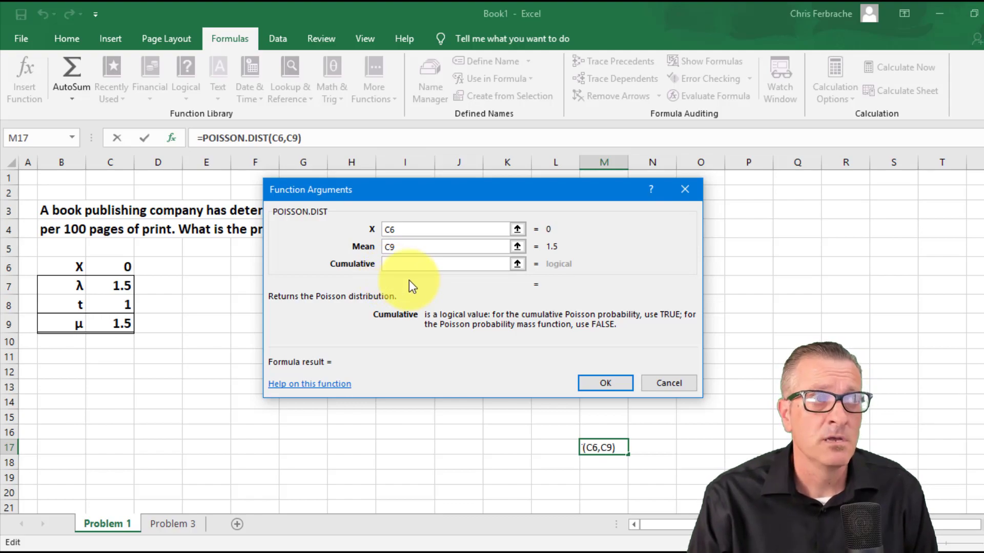
left_click(414, 261)
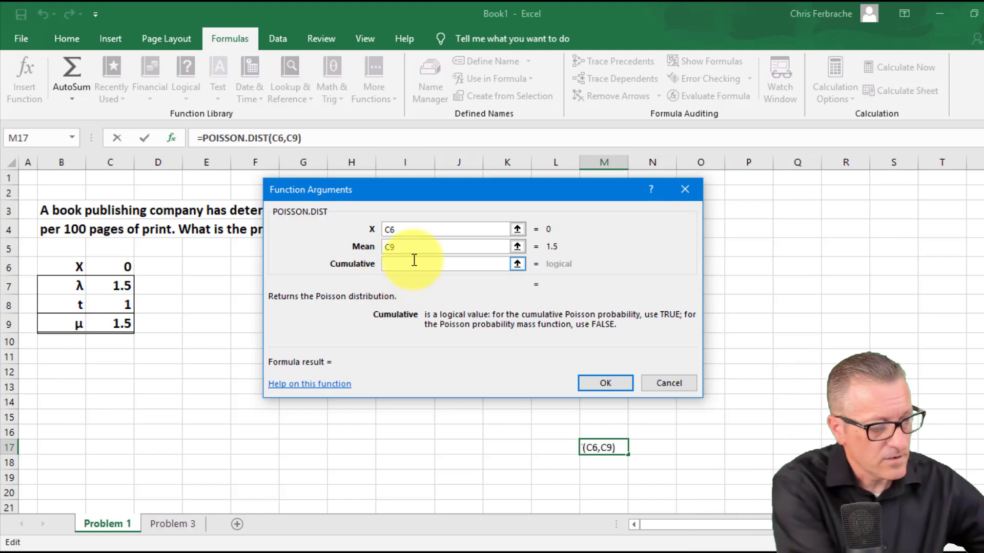
type("fals")
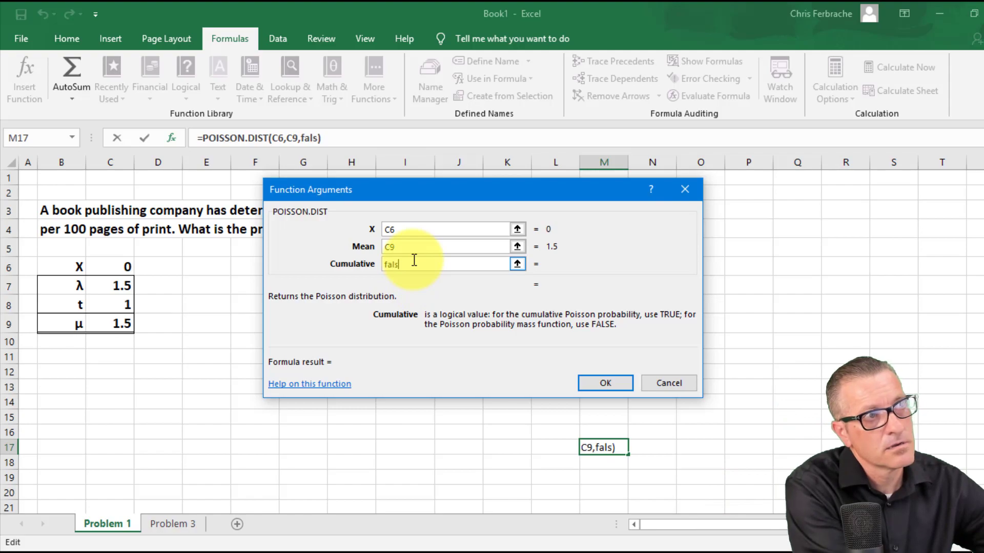
type("e")
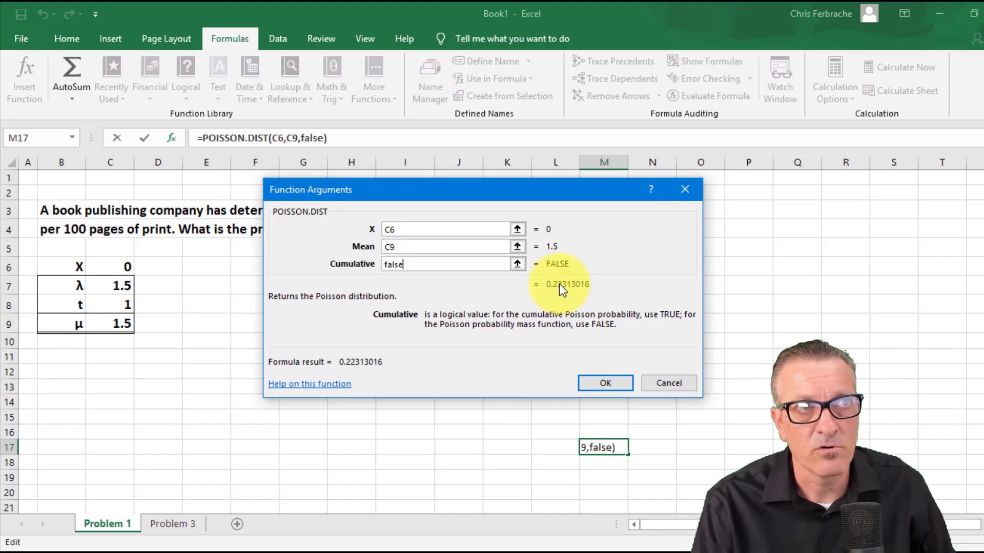
left_click(596, 383)
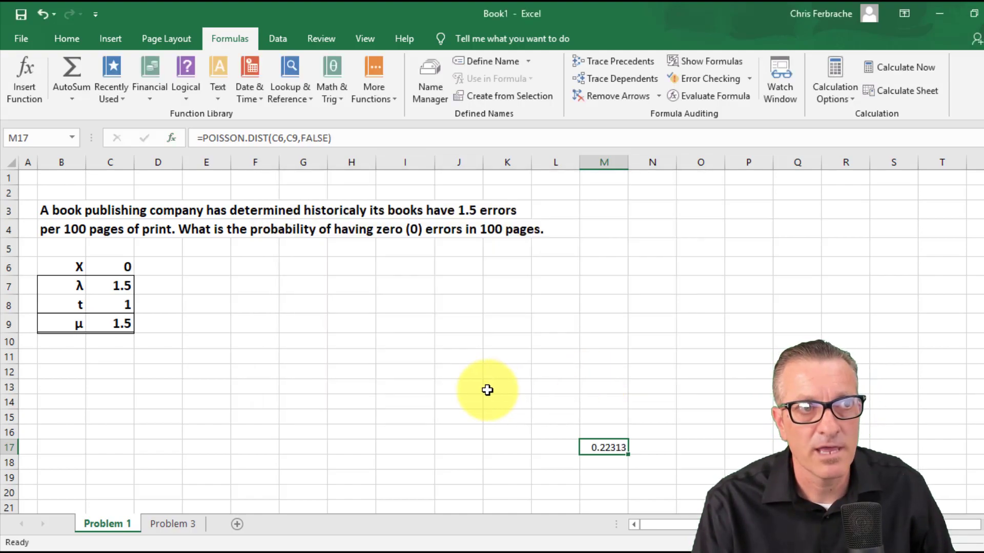
left_click(618, 470)
left_click(604, 447)
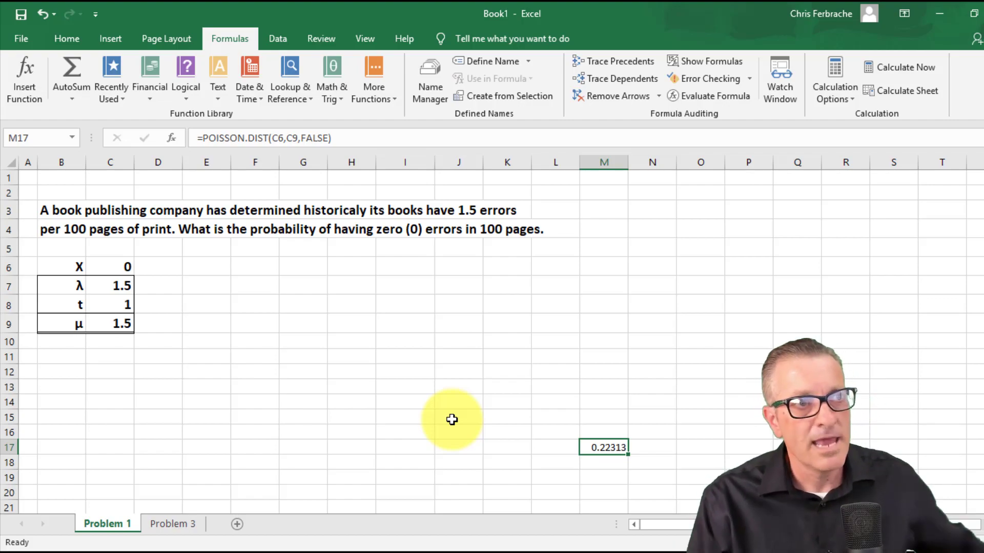
Open the Problem 3 sheet with the X ≤ 5, μ=6 setup.
left_click(180, 525)
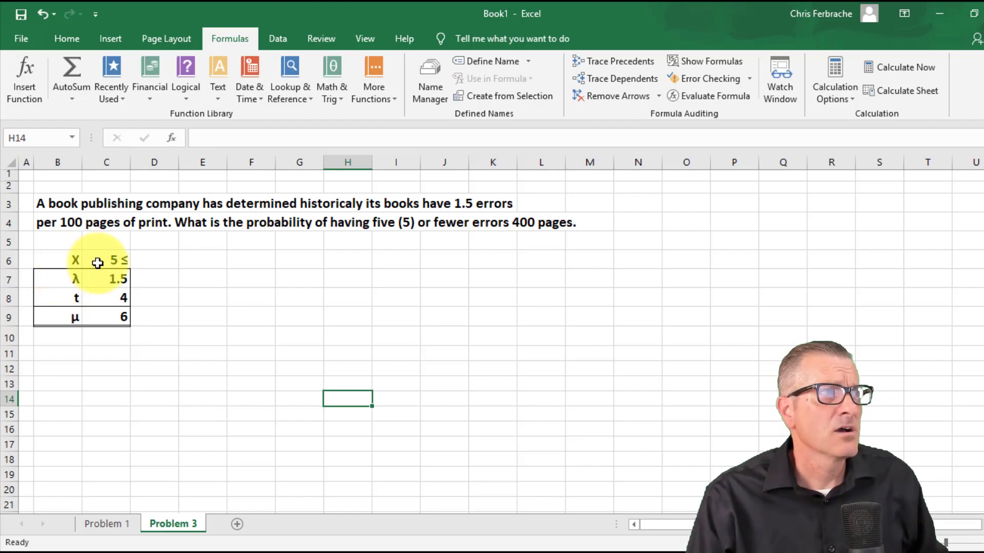
left_click(107, 260)
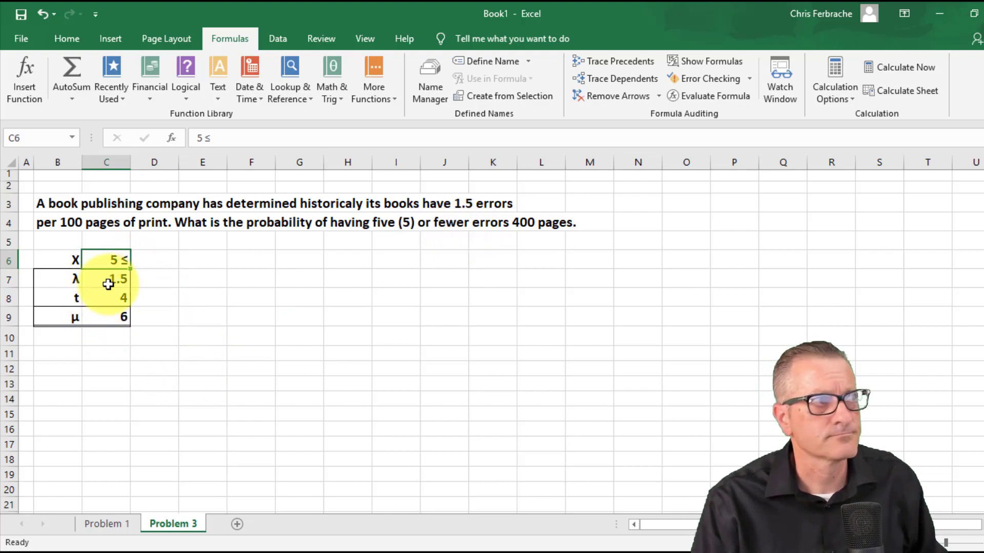
left_click(63, 279)
left_click(114, 279)
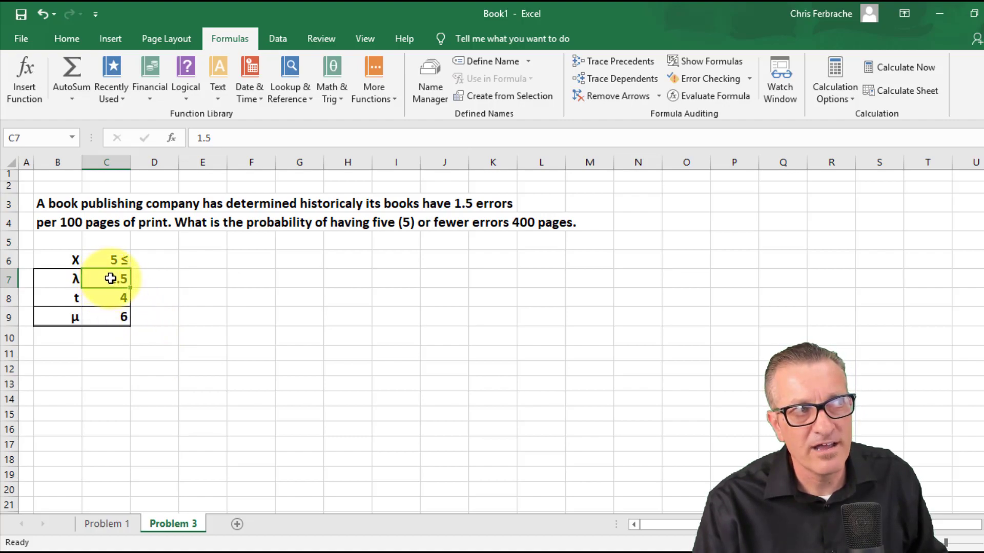
left_click(110, 316)
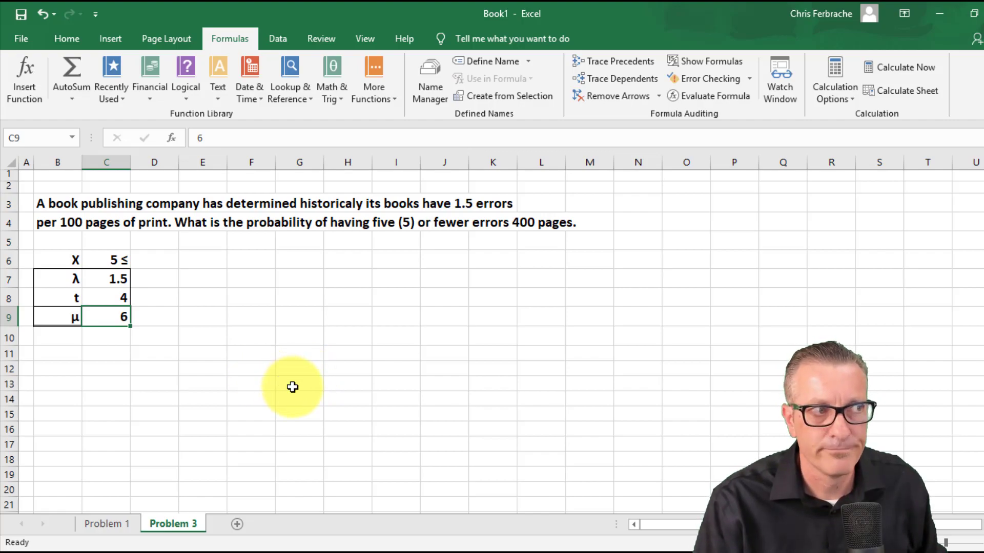
Select F7 and show the Statistical functions list scrolled to the P entries.
left_click(252, 277)
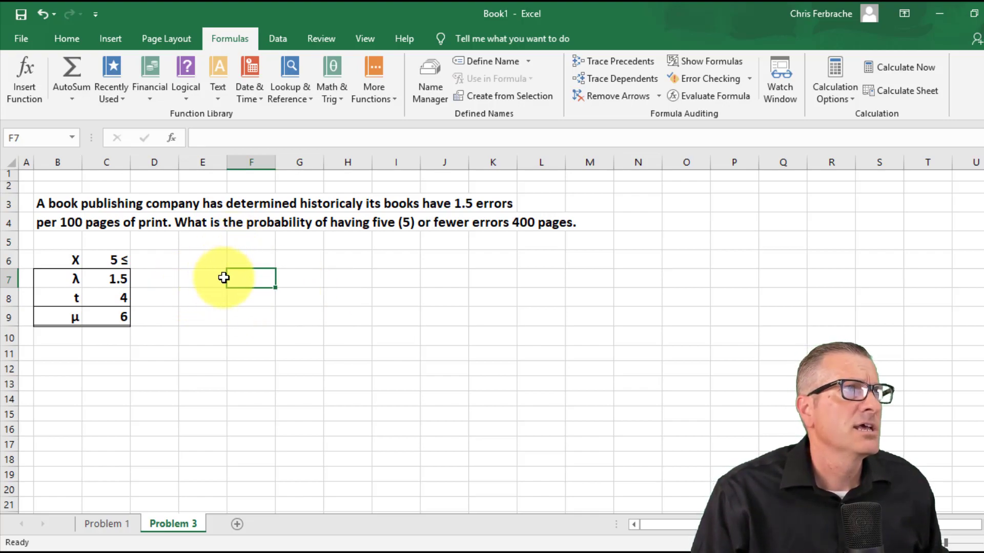
left_click(395, 100)
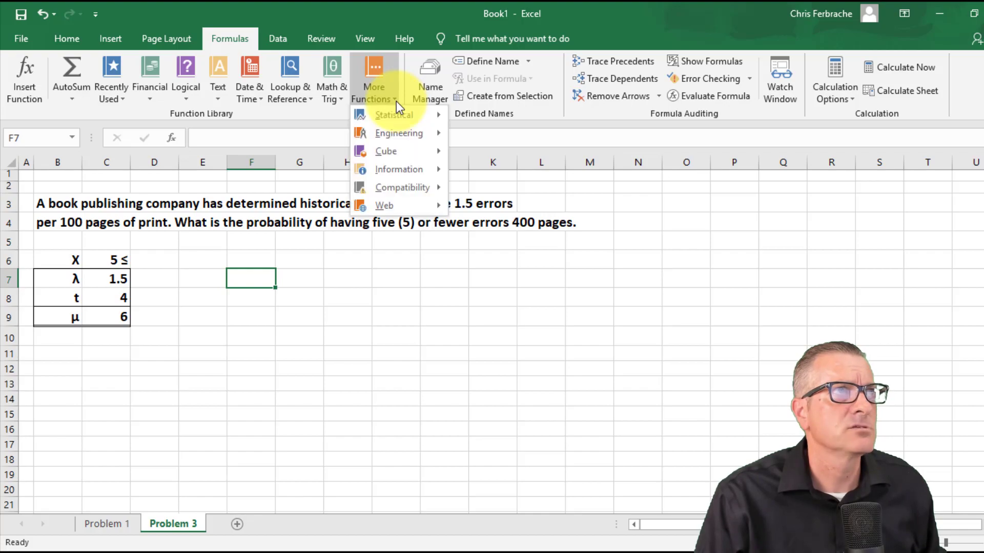
left_click(407, 112)
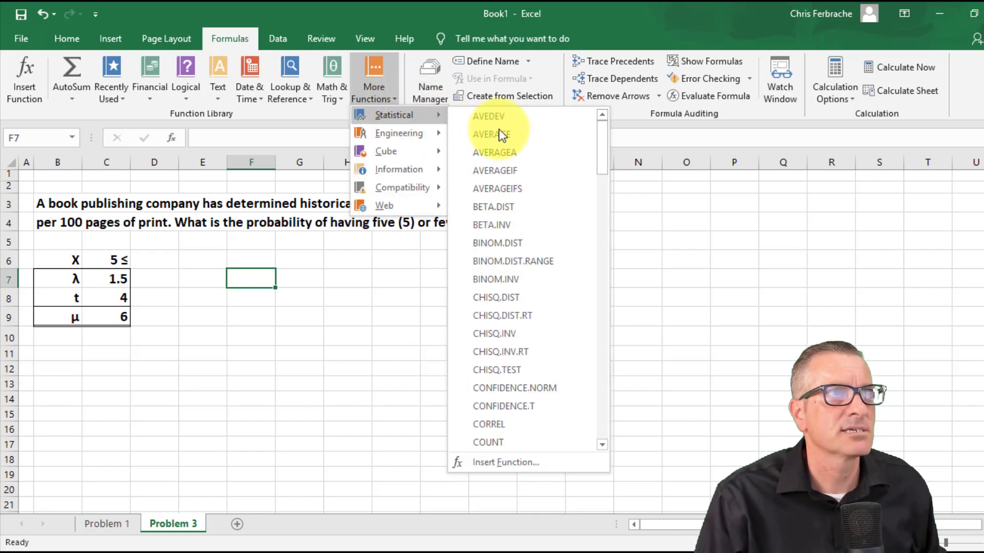
scroll(536, 286, "down", 3)
scroll(536, 313, "down", 3)
scroll(537, 314, "down", 4)
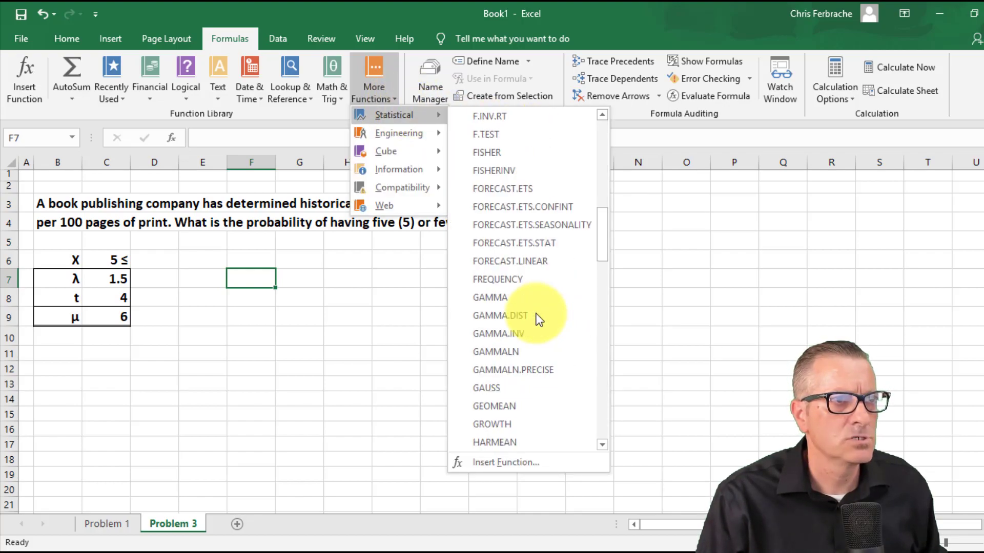
scroll(537, 316, "down", 6)
scroll(520, 331, "down", 1)
scroll(520, 331, "down", 1)
scroll(516, 338, "down", 1)
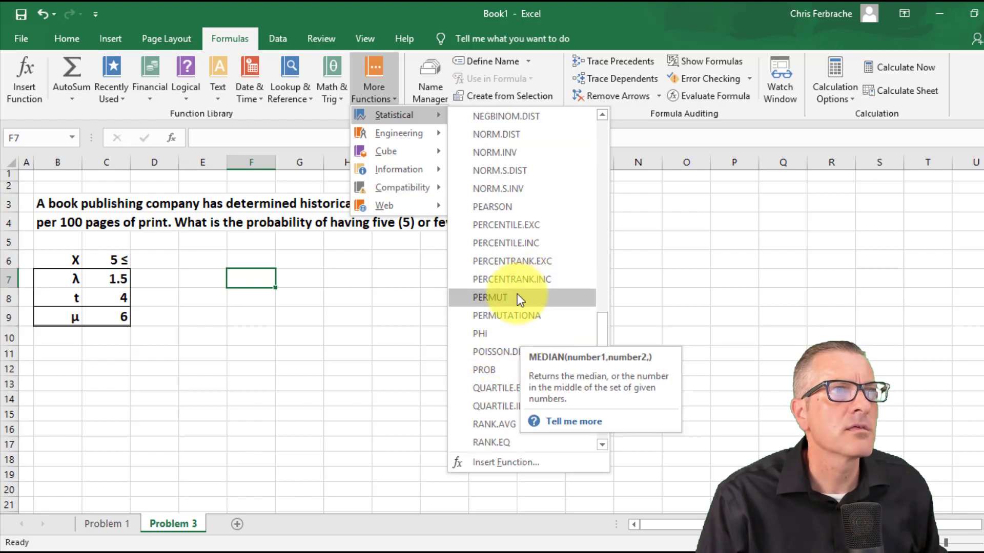
Insert POISSON.DIST into F7 with 5 as the X argument.
left_click(502, 351)
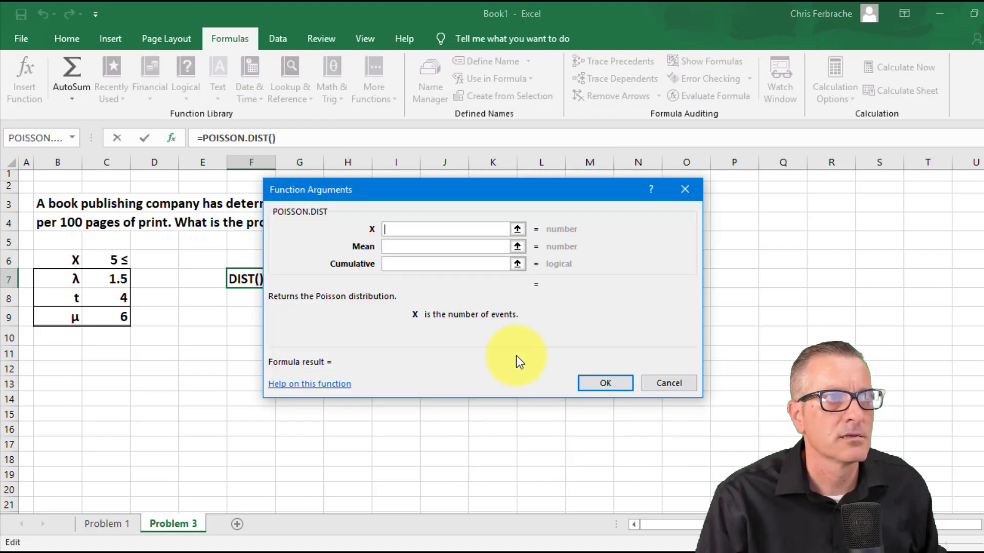
left_click(517, 229)
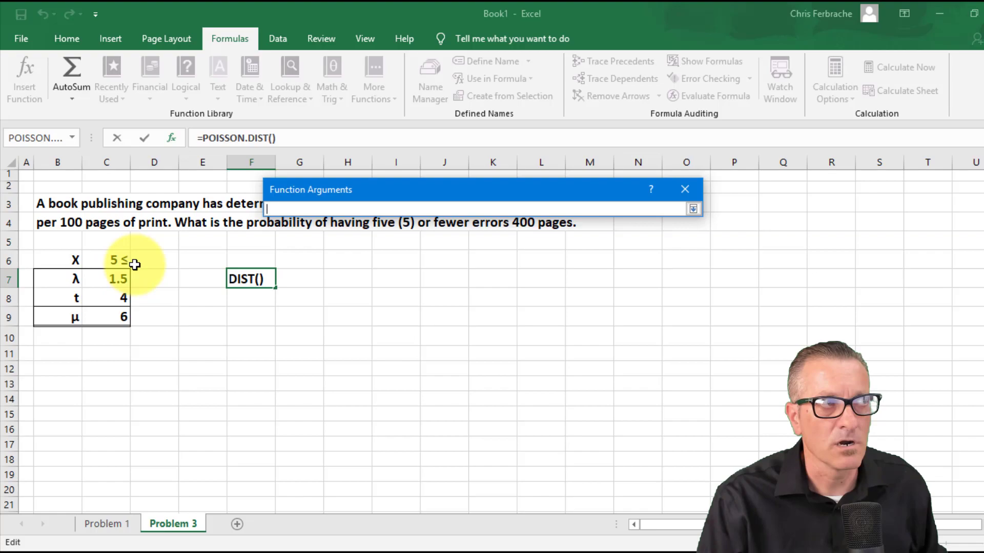
left_click(693, 209)
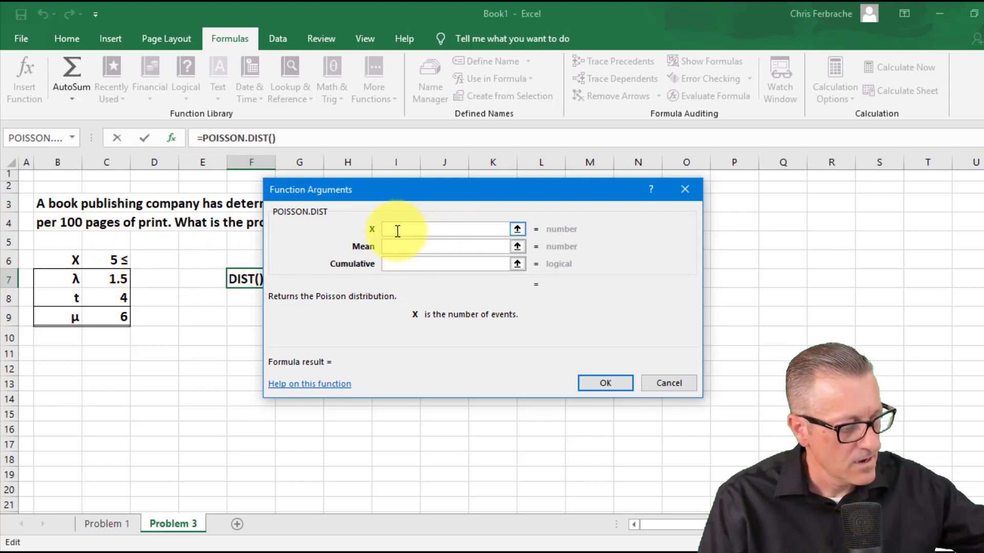
type("5")
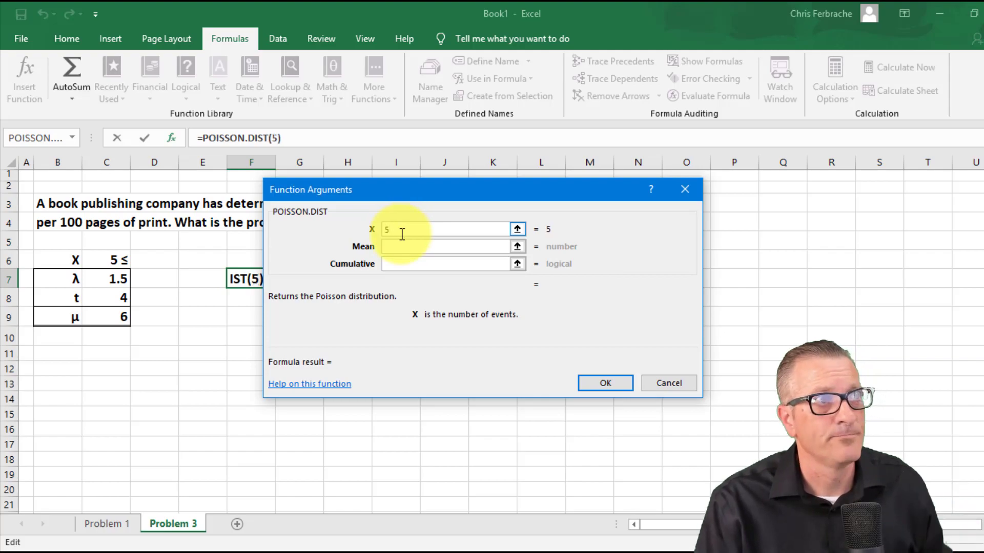
Set the Mean argument to cell C9.
left_click(402, 248)
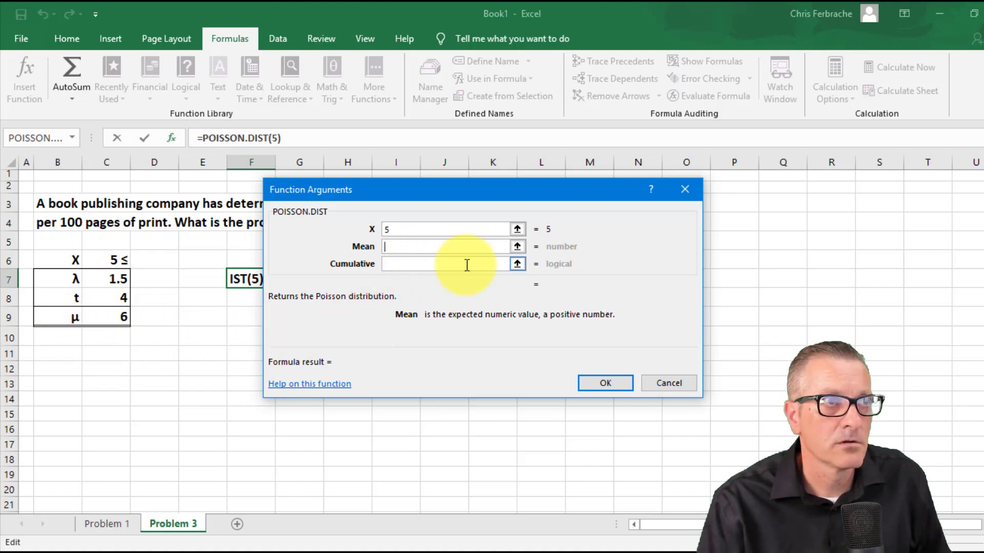
left_click(517, 246)
left_click(121, 322)
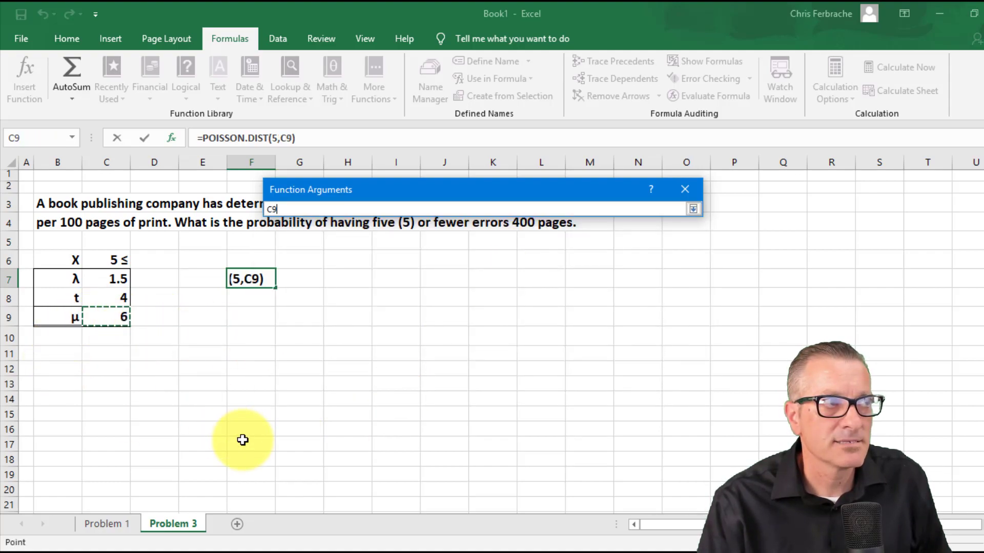
Set Cumulative to TRUE and confirm, so F7 returns 0.446.
left_click(693, 209)
left_click(462, 265)
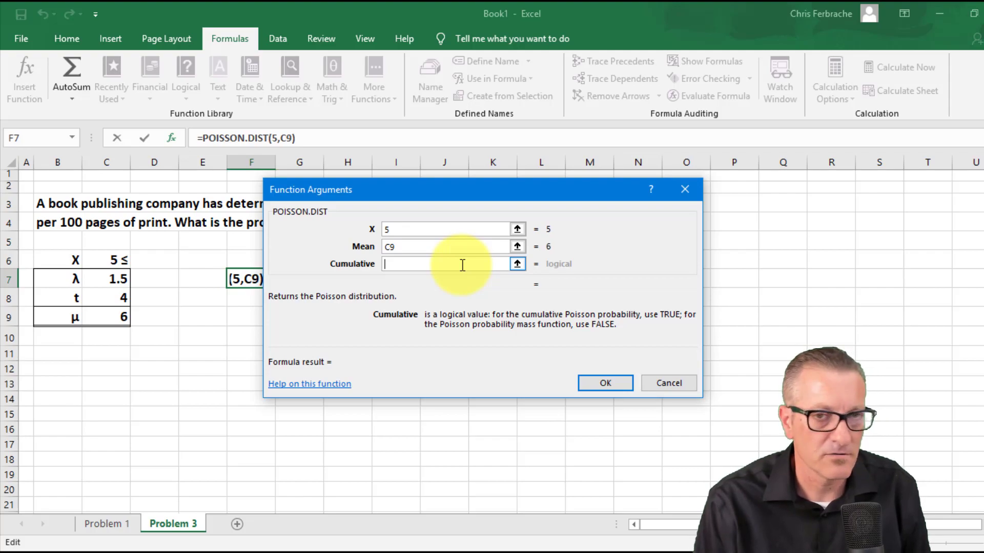
type("t")
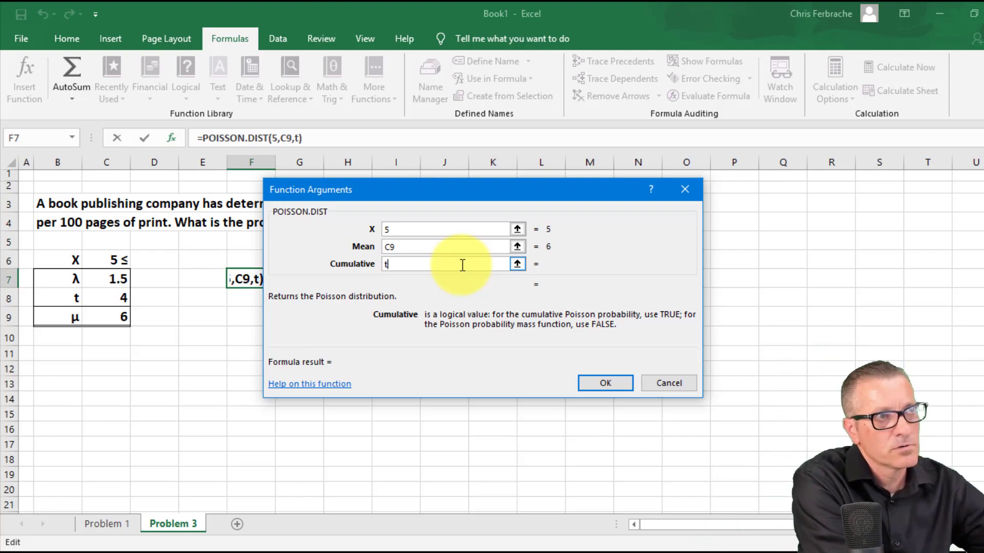
type("rue")
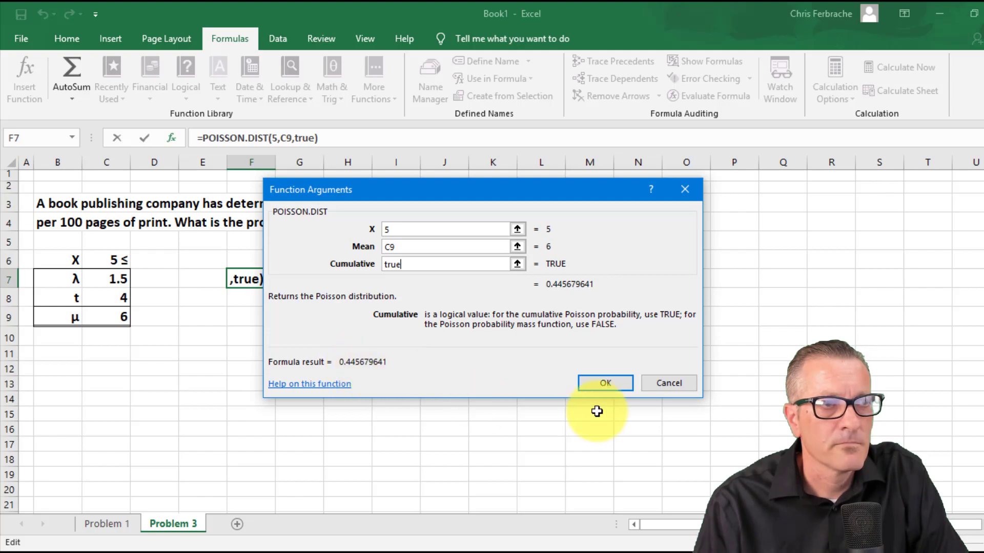
left_click(605, 383)
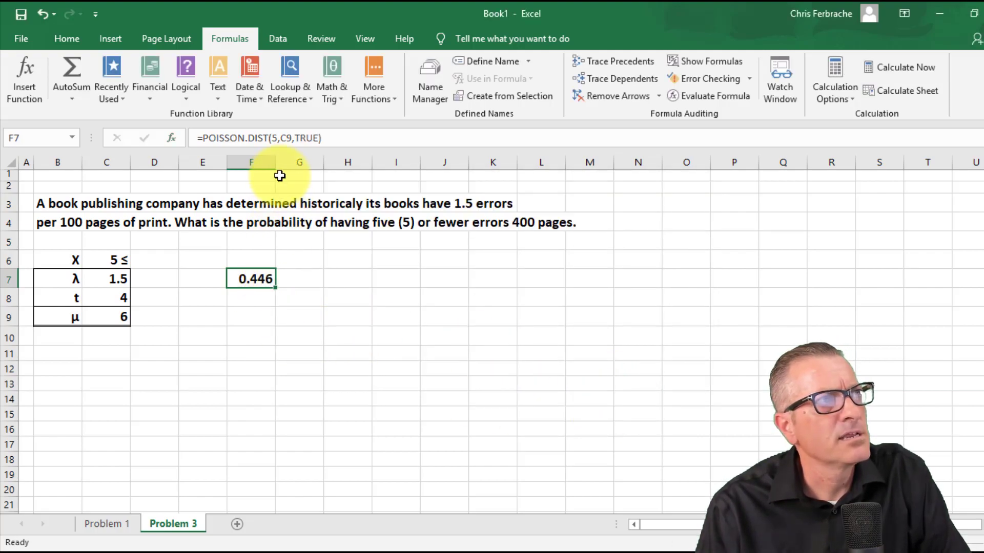
Widen column F so F7 displays 0.44568, then select F8.
left_click_drag(275, 163, 285, 163)
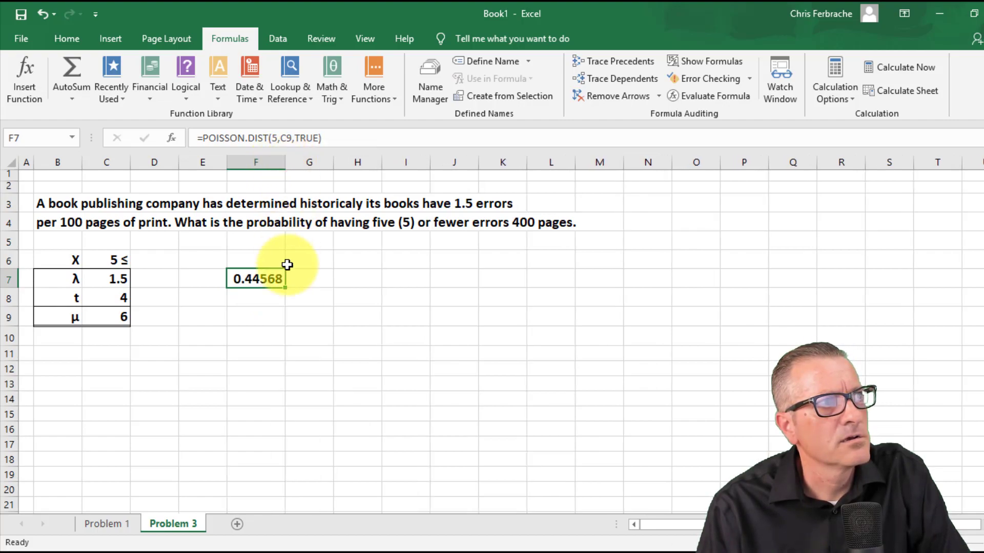
left_click(263, 296)
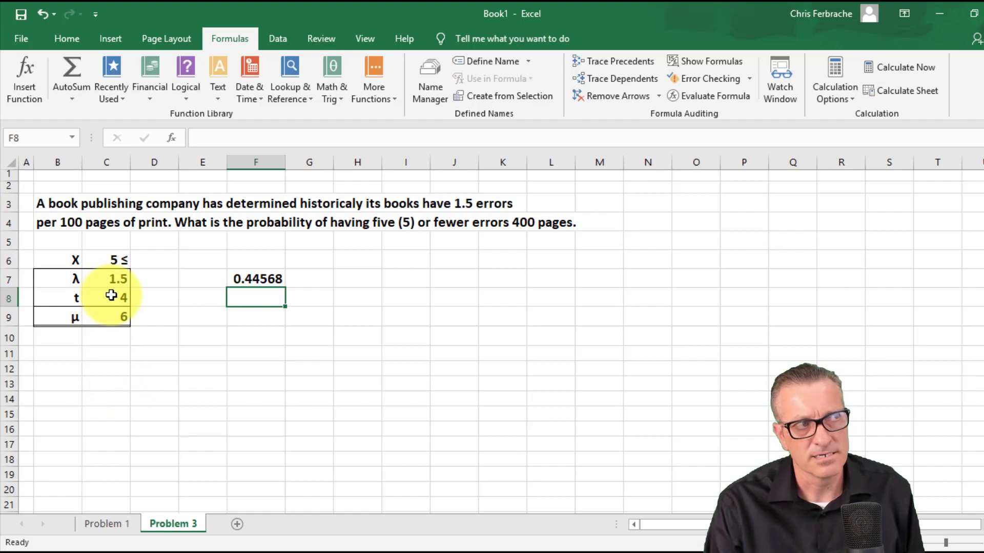
left_click(114, 296)
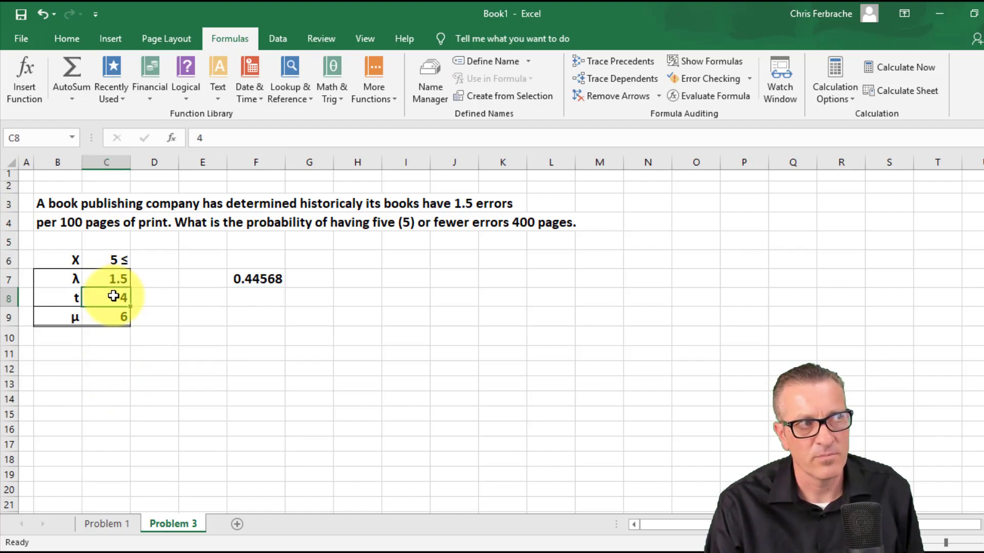
left_click(64, 317)
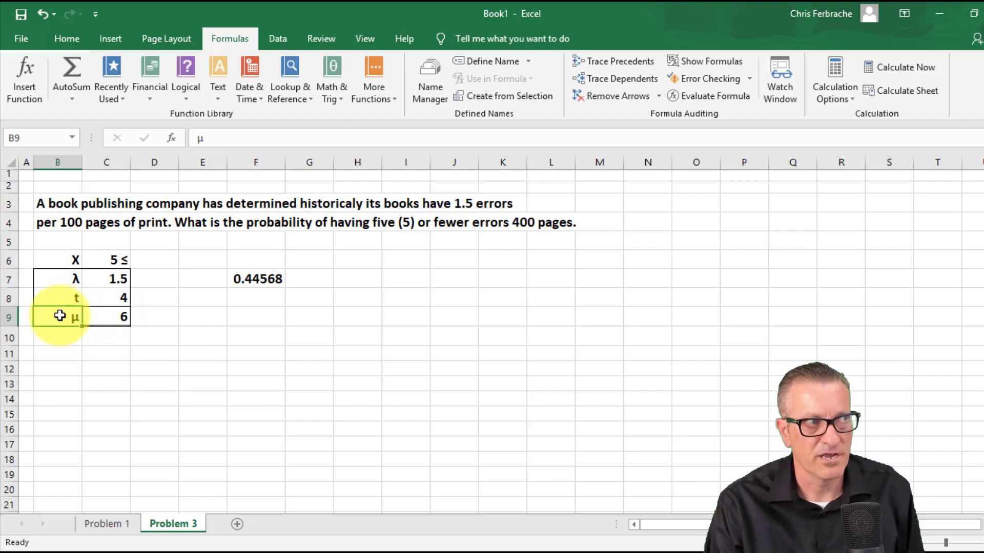
left_click(64, 276)
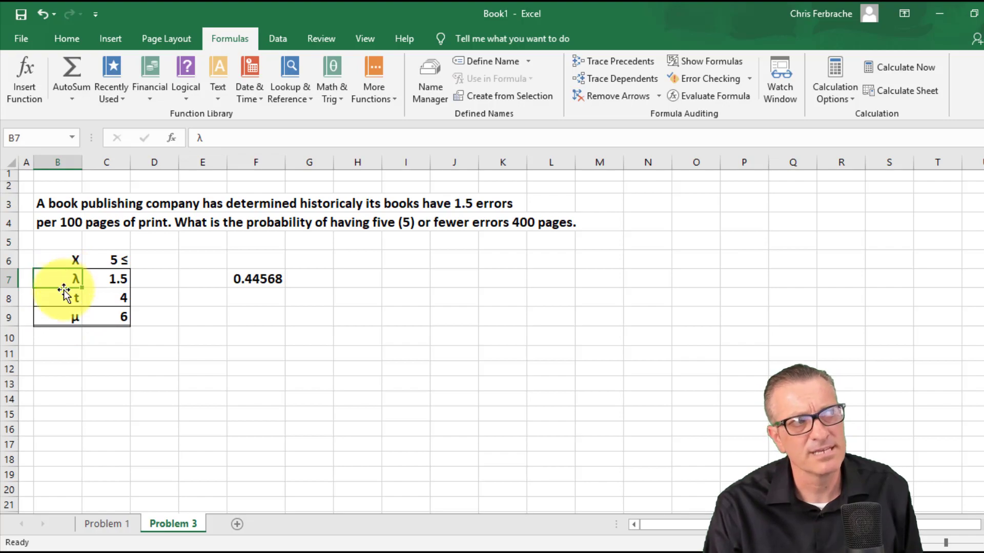
left_click(63, 296)
left_click(63, 316)
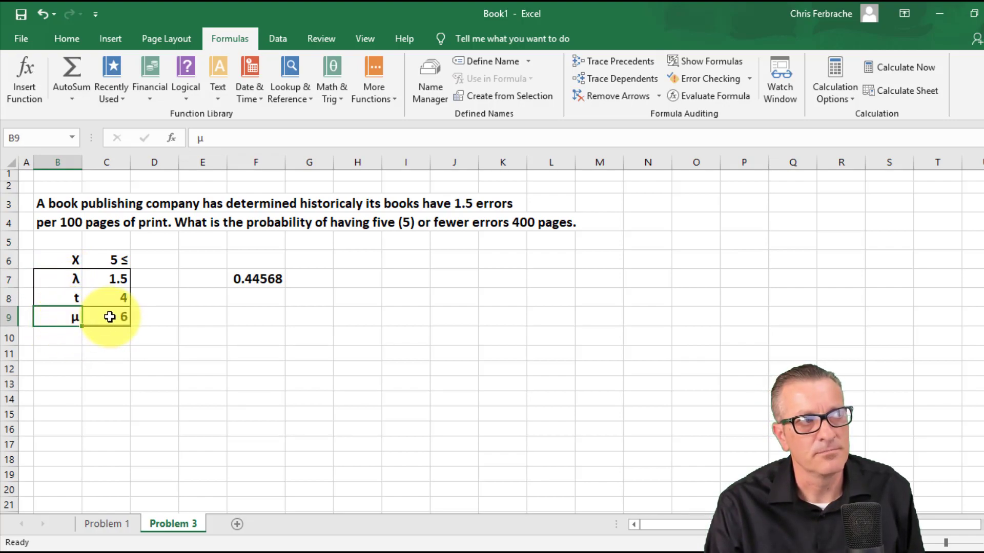
left_click(108, 316)
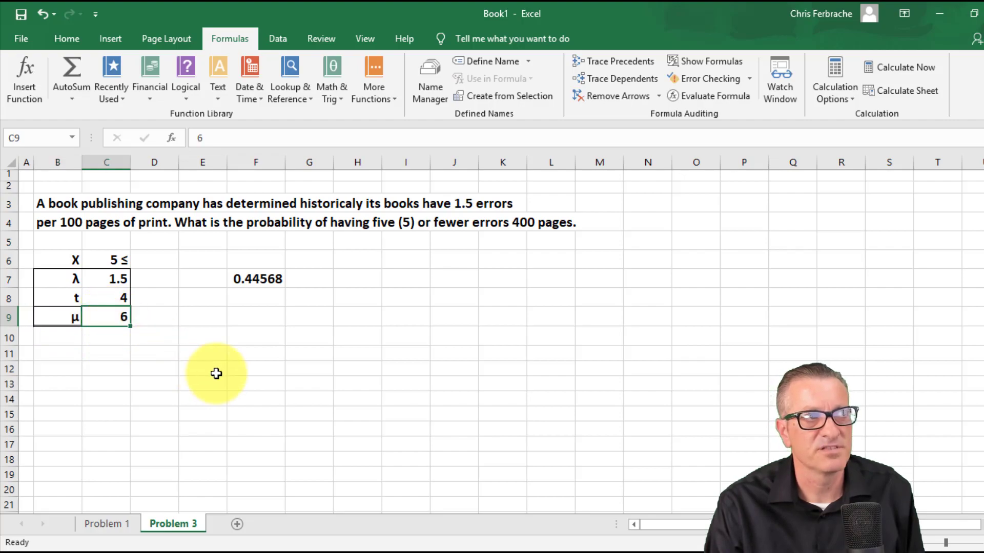